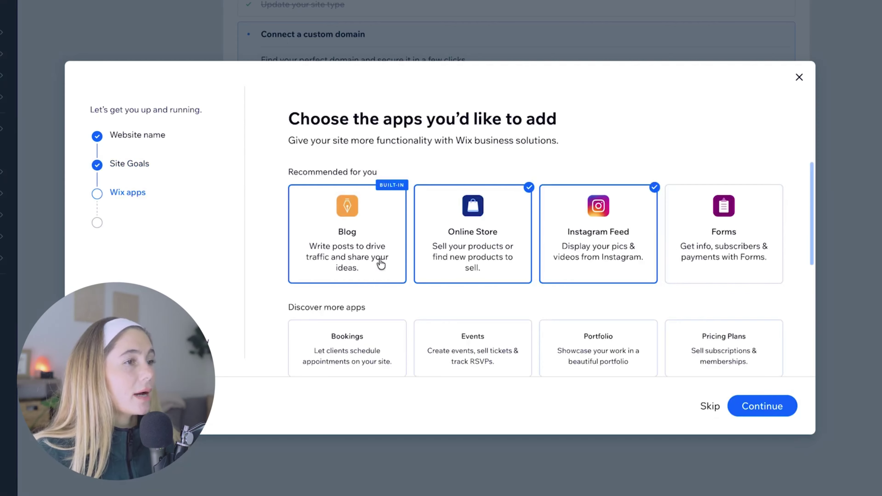
Finish the site onboarding with the Blog, Online Store and Instagram Feed apps selected and continue to the dashboard.
{"action": "scroll", "coordinate": [534, 193], "scroll_direction": "down", "scroll_amount": 1}
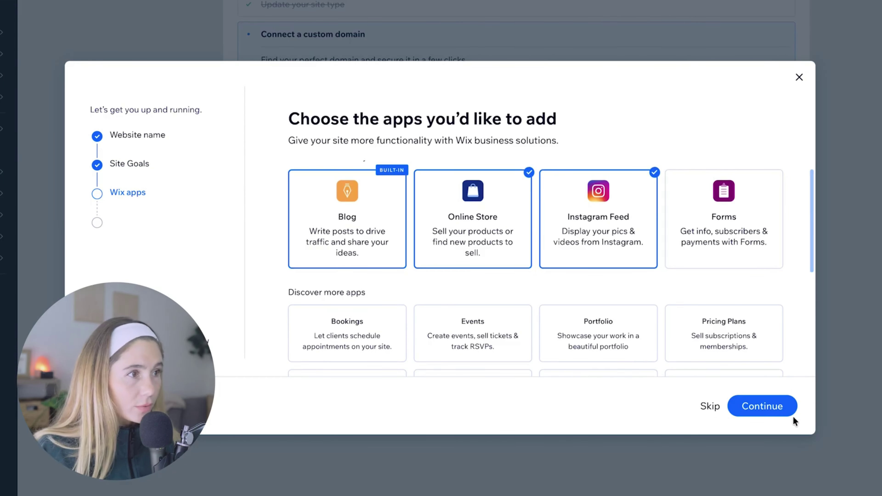
{"action": "scroll", "coordinate": [722, 368], "scroll_direction": "up", "scroll_amount": 1}
{"action": "left_click", "coordinate": [785, 408]}
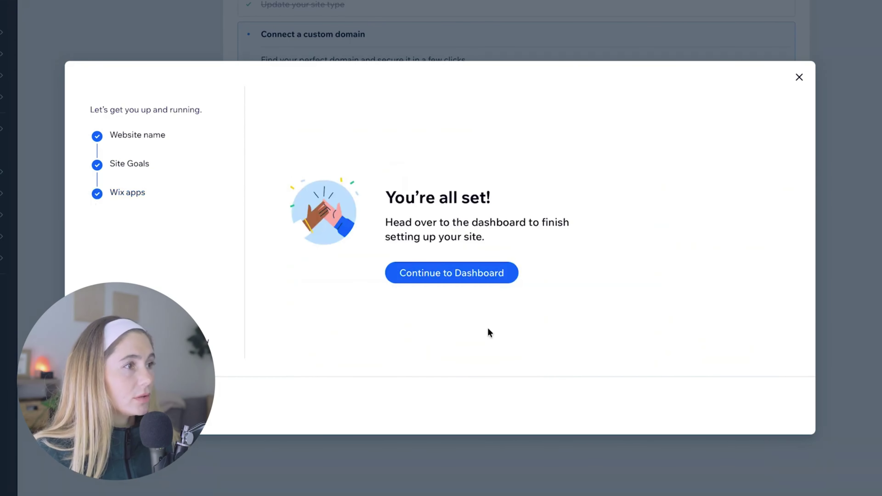
{"action": "left_click", "coordinate": [460, 284]}
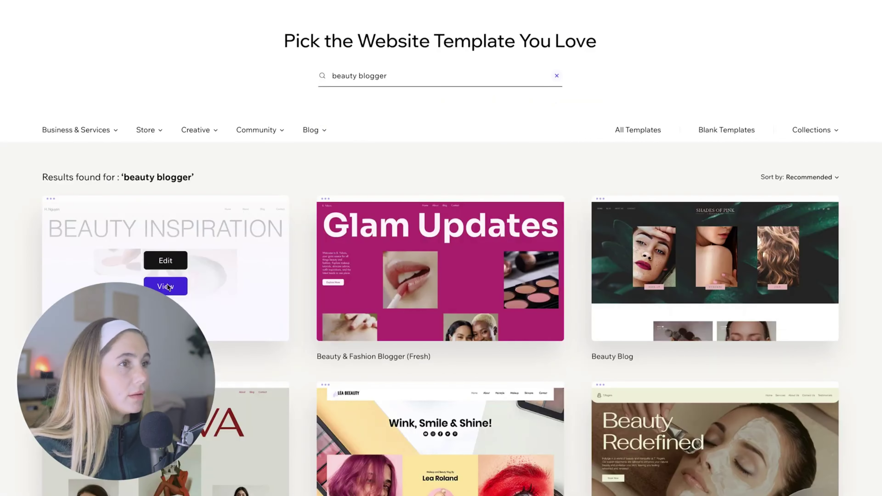
Preview the Beauty Inspiration template from the beauty blogger results and open it for editing.
{"action": "left_click", "coordinate": [167, 284]}
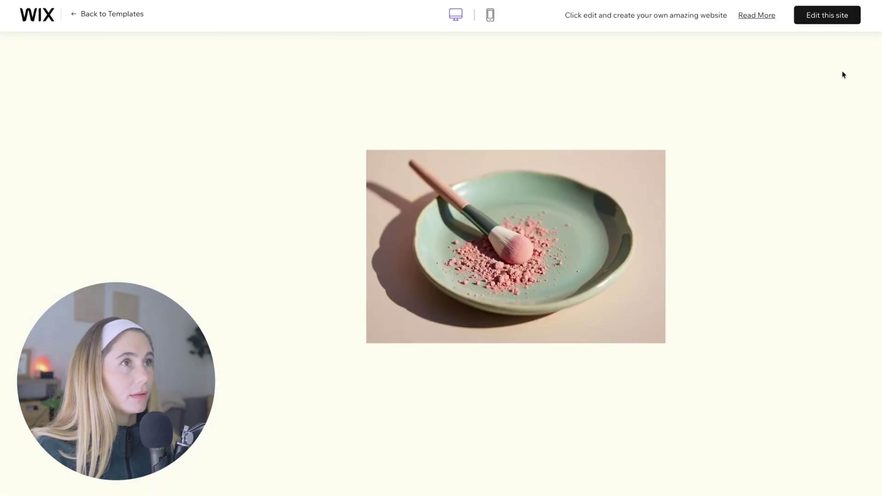
{"action": "left_click", "coordinate": [829, 17]}
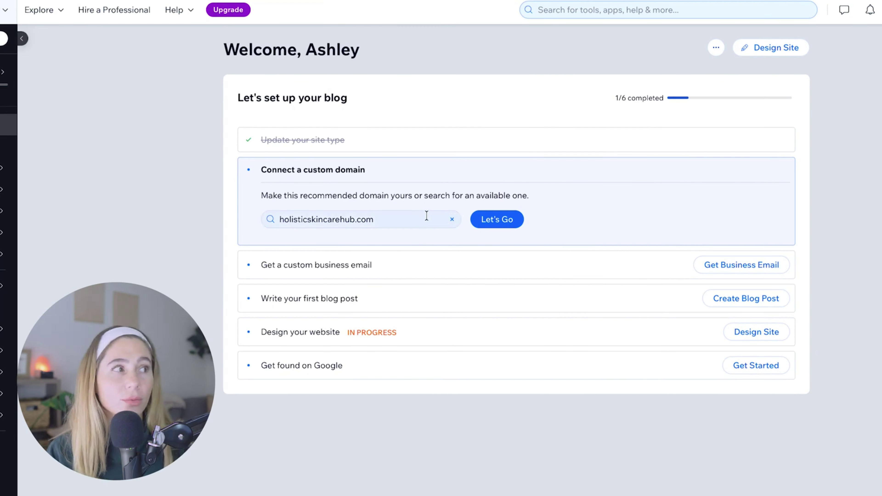
Search for the custom domain holisticskincarehub.com from the blog setup list.
{"action": "left_click", "coordinate": [383, 220]}
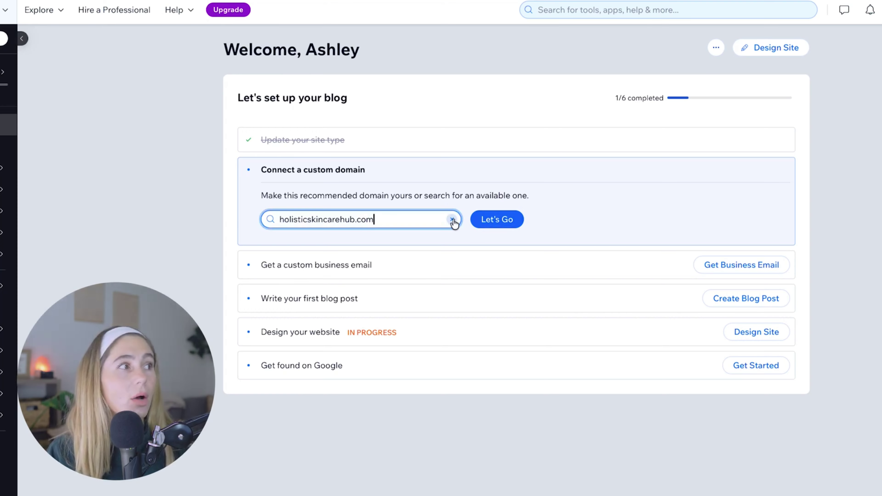
{"action": "left_click", "coordinate": [500, 225]}
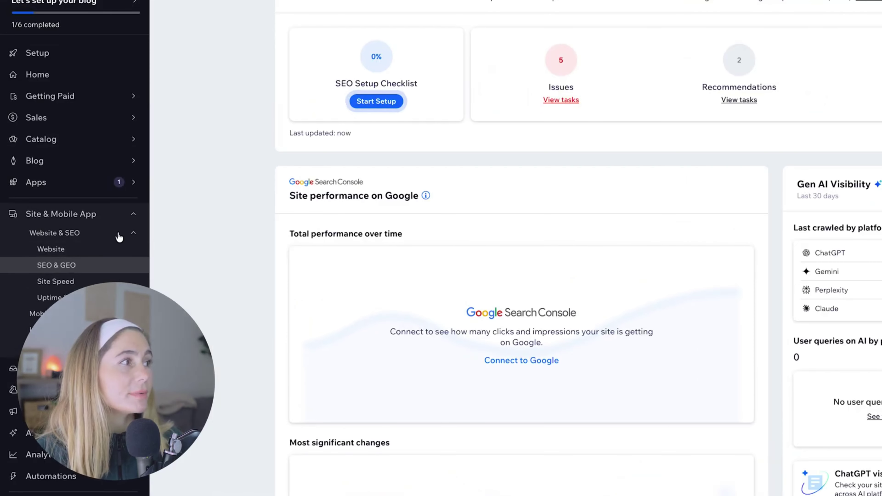
Start the SEO setup checklist and enter Beauty Hub as the business or brand name.
{"action": "left_click", "coordinate": [377, 104]}
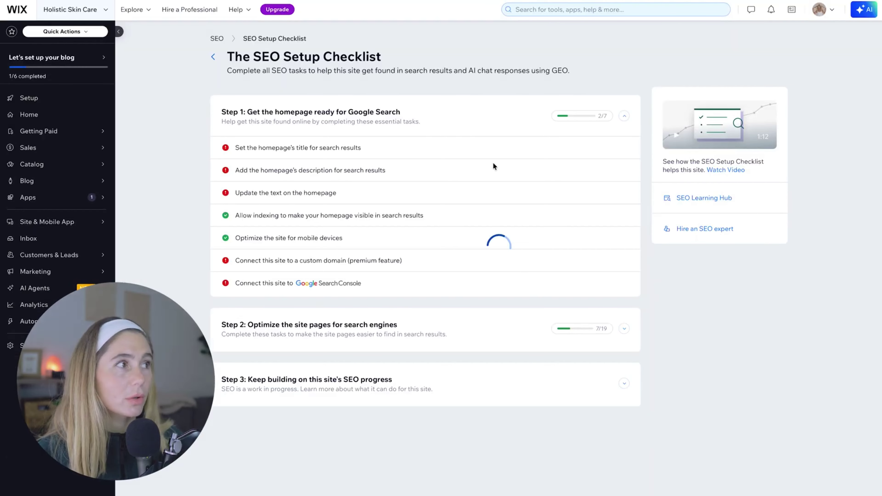
{"action": "left_click", "coordinate": [503, 323]}
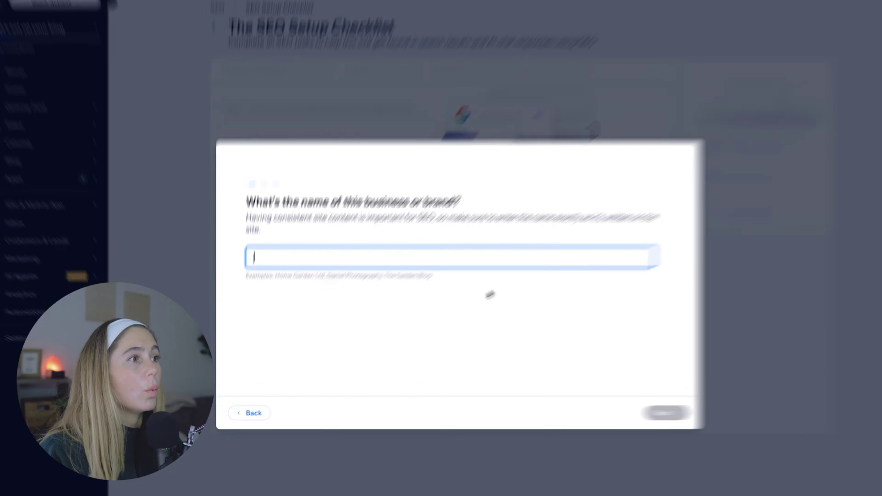
{"action": "type", "text": "Beauty Hub"}
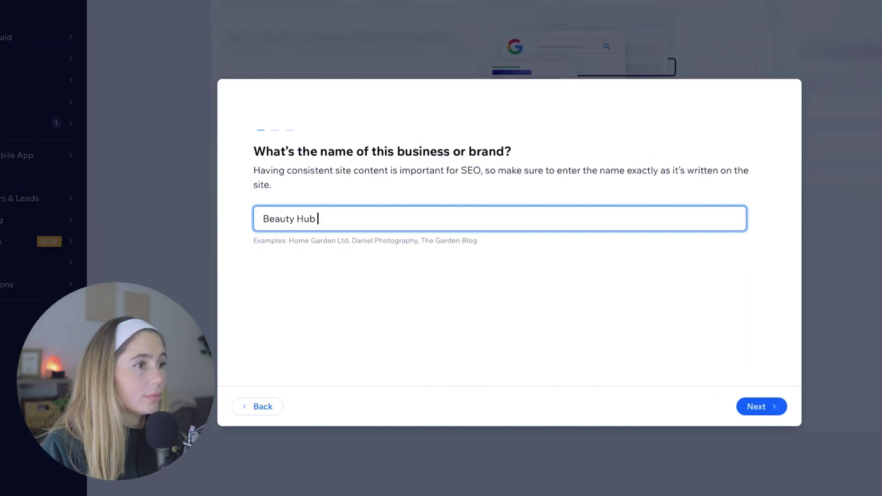
{"action": "key", "text": "Return"}
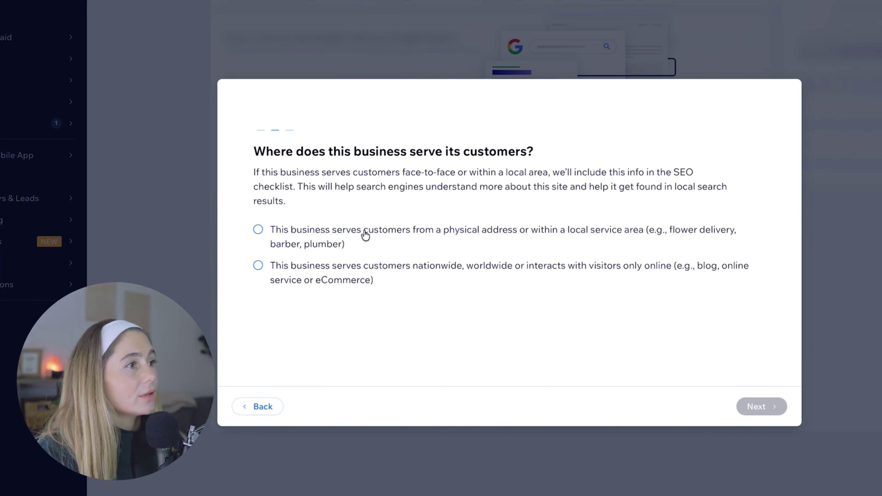
Specify that the business serves customers nationwide, worldwide or only online, and add the keyword "holistic beauty hub".
{"action": "left_click", "coordinate": [344, 307]}
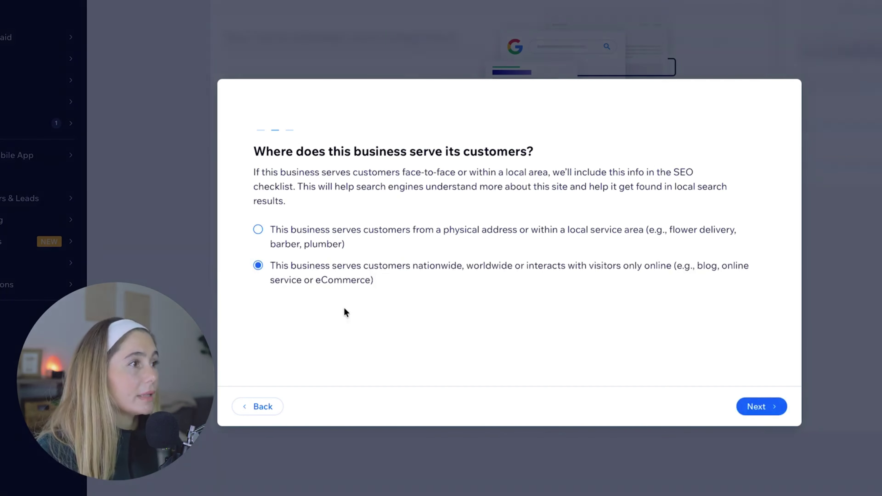
{"action": "left_click", "coordinate": [761, 407]}
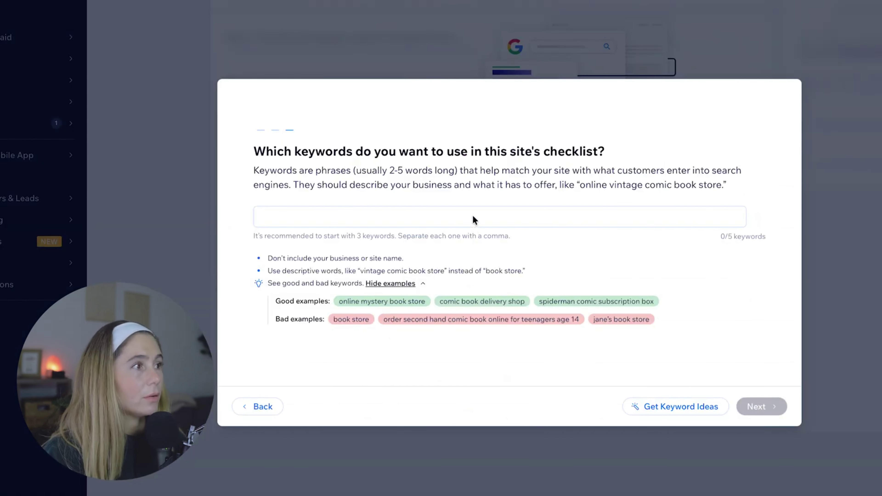
{"action": "left_click", "coordinate": [473, 217]}
{"action": "type", "text": "holistic beauty hub,"}
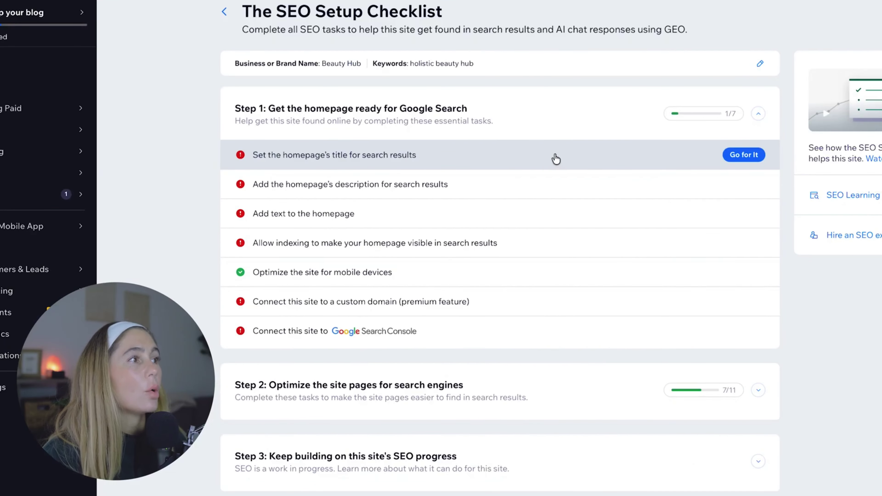
Set the homepage's search results title to "Beauty Hub | holistic beauty hub" and apply it.
{"action": "left_click", "coordinate": [735, 153]}
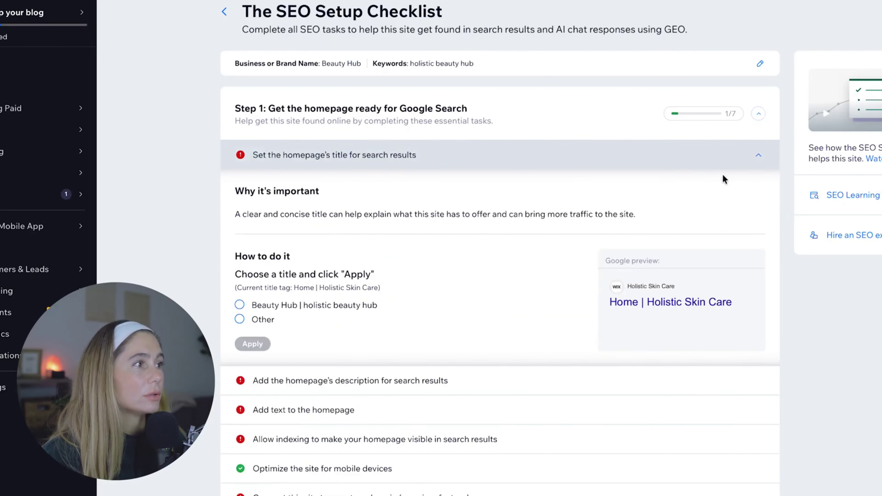
{"action": "triple_click", "coordinate": [401, 274]}
{"action": "left_click", "coordinate": [402, 278]}
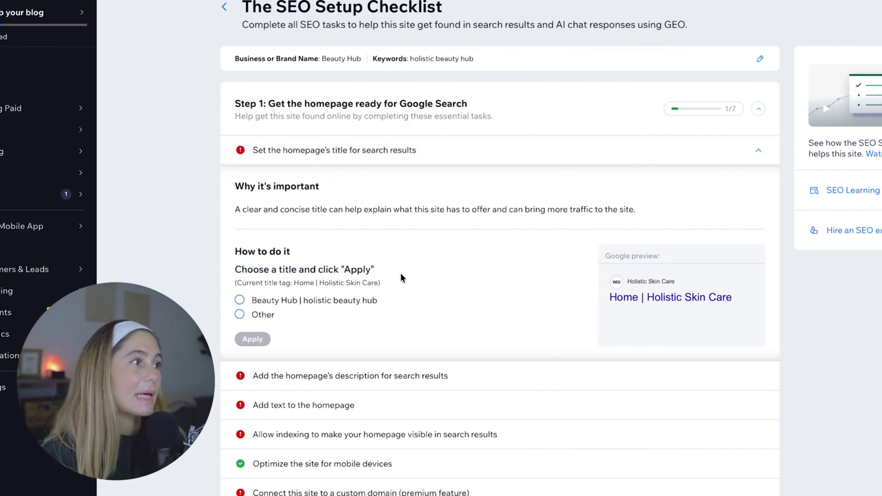
{"action": "left_click", "coordinate": [343, 306]}
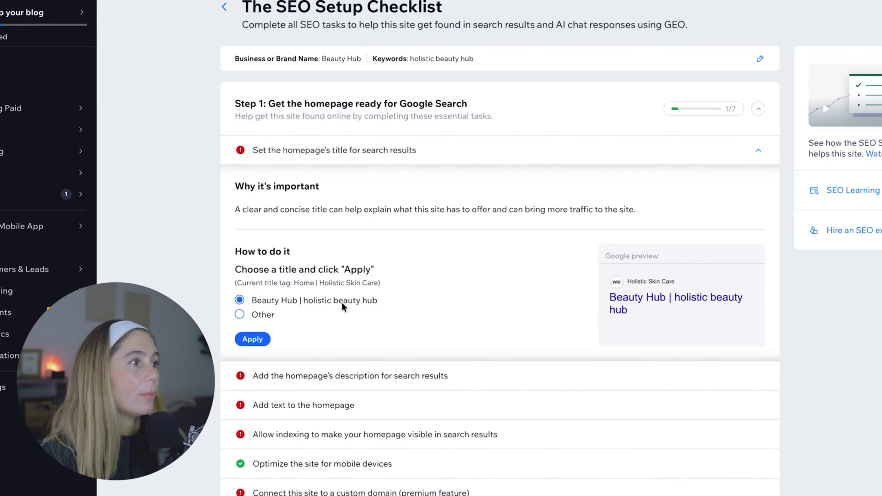
{"action": "left_click", "coordinate": [262, 315]}
{"action": "left_click", "coordinate": [311, 301]}
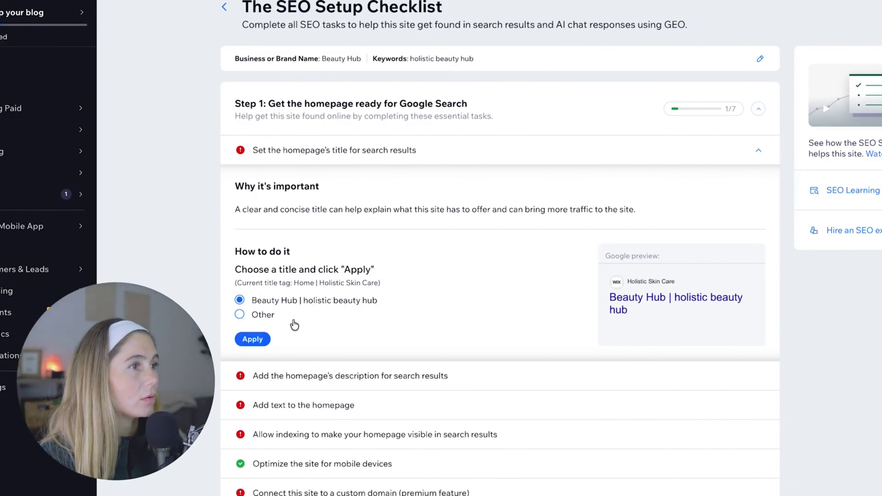
{"action": "left_click", "coordinate": [252, 339]}
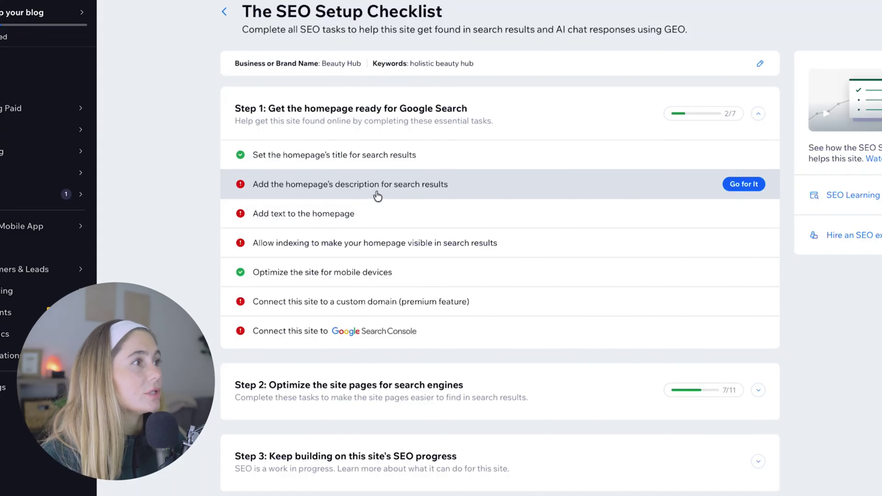
Apply a homepage search description presenting Beauty Hub as a destination for holistic skincare, natural beauty tips, organic facials and clean beauty routines.
{"action": "left_click", "coordinate": [378, 193]}
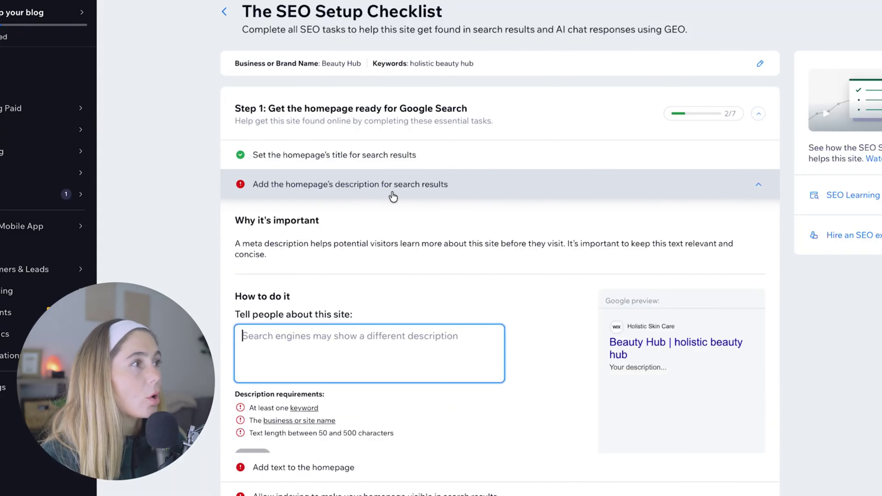
{"action": "scroll", "coordinate": [512, 193], "scroll_direction": "down", "scroll_amount": 2}
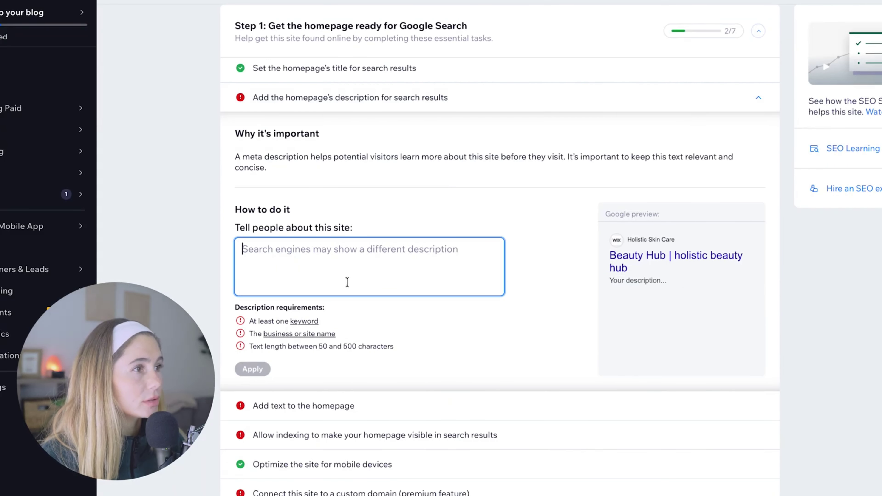
{"action": "type", "text": "Beauty Hub is your destination for holistic skincare and natural beauty tips. Discover organic facials, clean beauty routines, and mindful skin rituals designed to help you glow from the inside out. Explore treatments, remedies, and wellness insights that make skincare simple, effective, and eco-friendly."}
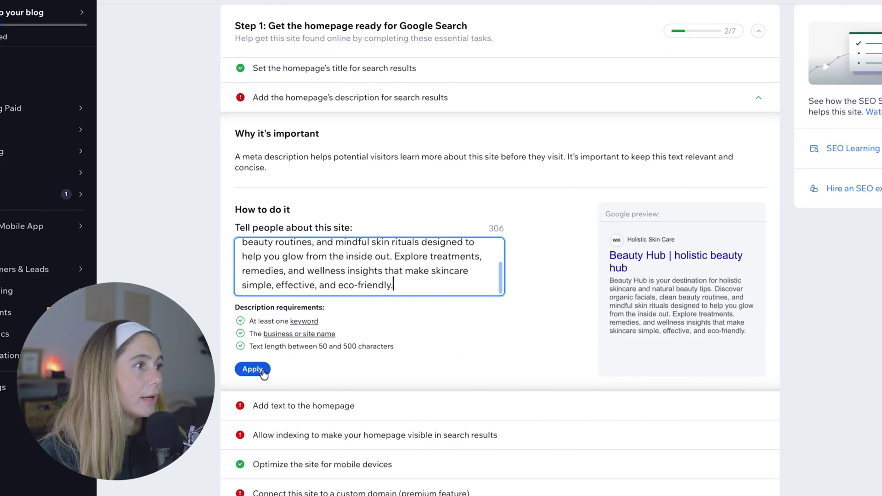
{"action": "left_click", "coordinate": [252, 369]}
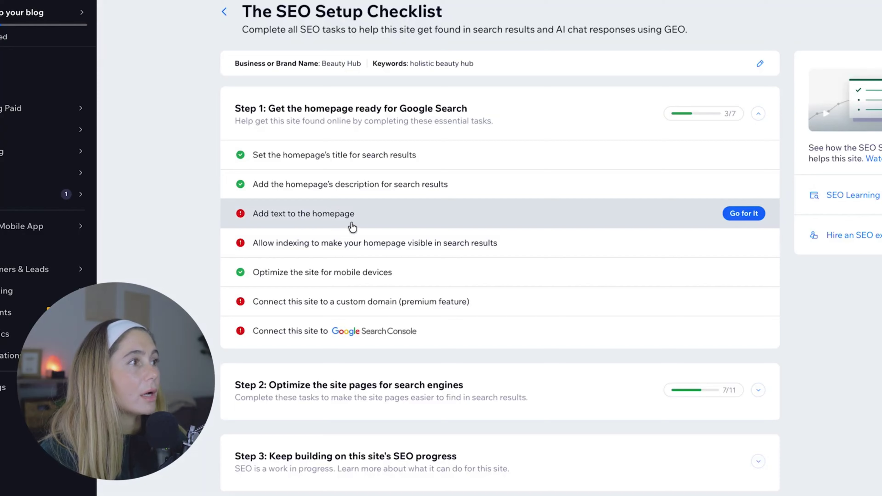
Review the checklist task for adding homepage text, including its keyword and business name requirements.
{"action": "left_click", "coordinate": [358, 218]}
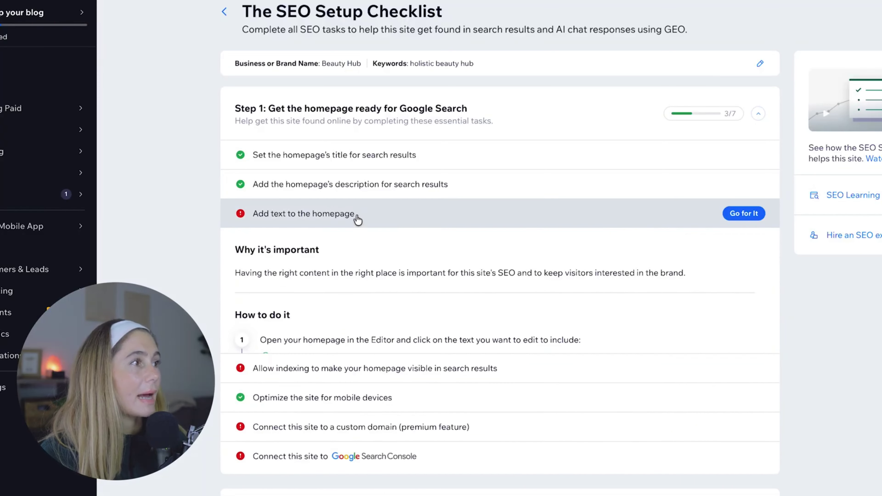
{"action": "scroll", "coordinate": [293, 227], "scroll_direction": "down", "scroll_amount": 1}
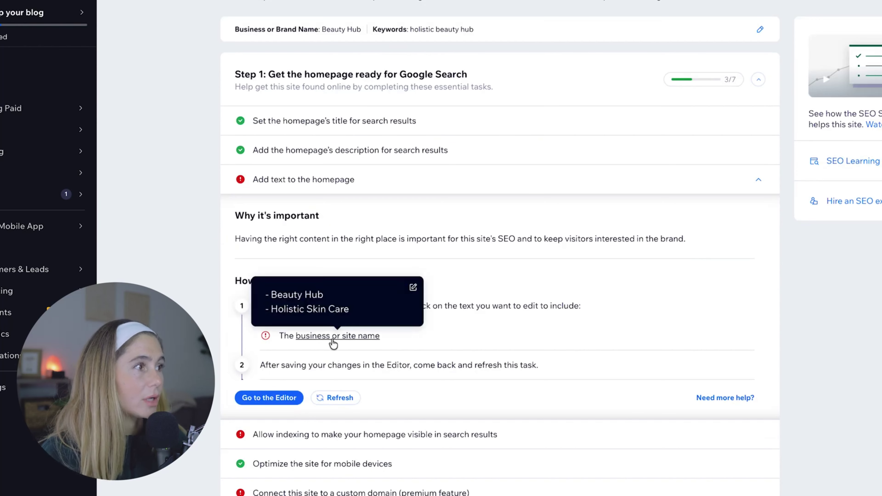
{"action": "left_click_drag", "start_coordinate": [262, 239], "coordinate": [693, 244]}
{"action": "left_click", "coordinate": [427, 334]}
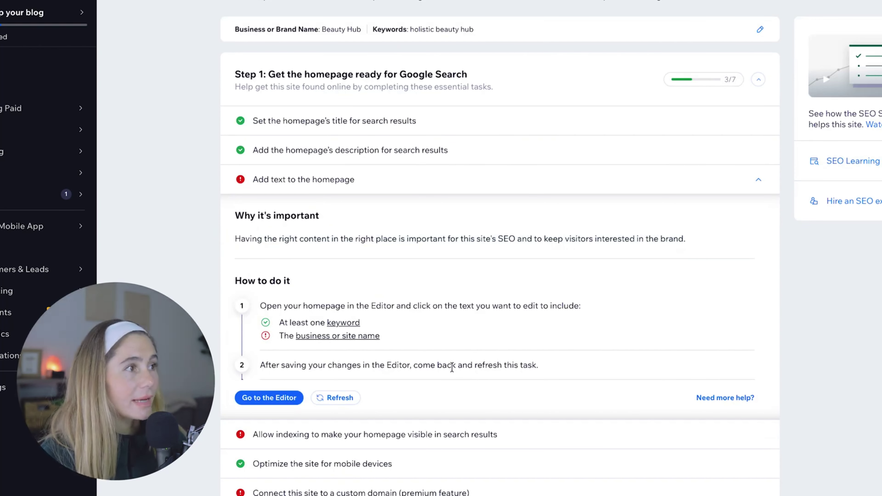
{"action": "right_click", "coordinate": [274, 402]}
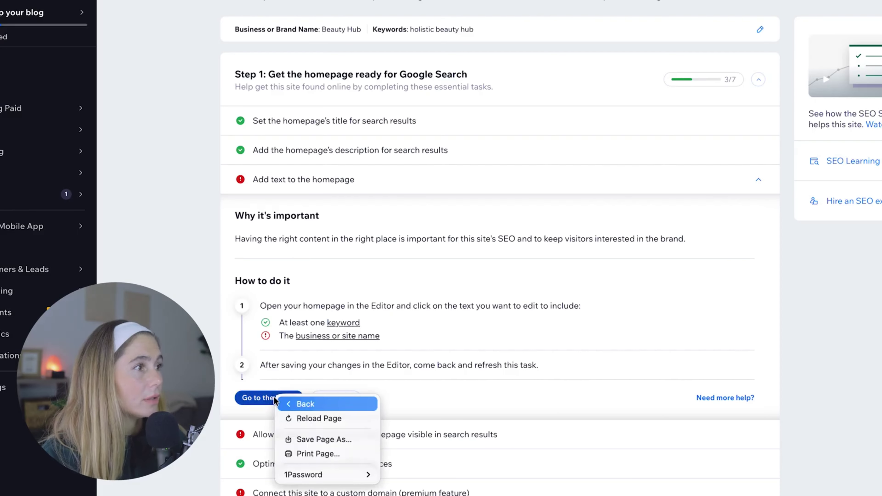
{"action": "left_click", "coordinate": [438, 372]}
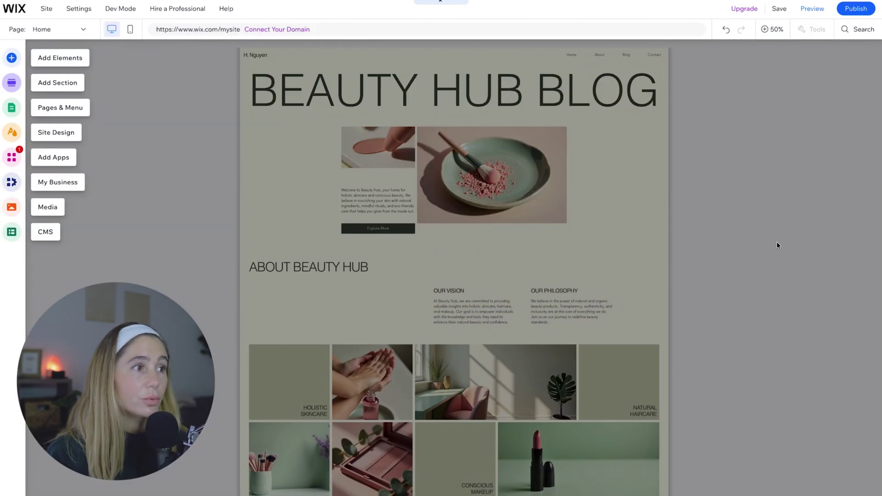
Return focus to the Beauty Hub Blog homepage in the site editor and save the site.
{"action": "left_click", "coordinate": [776, 242]}
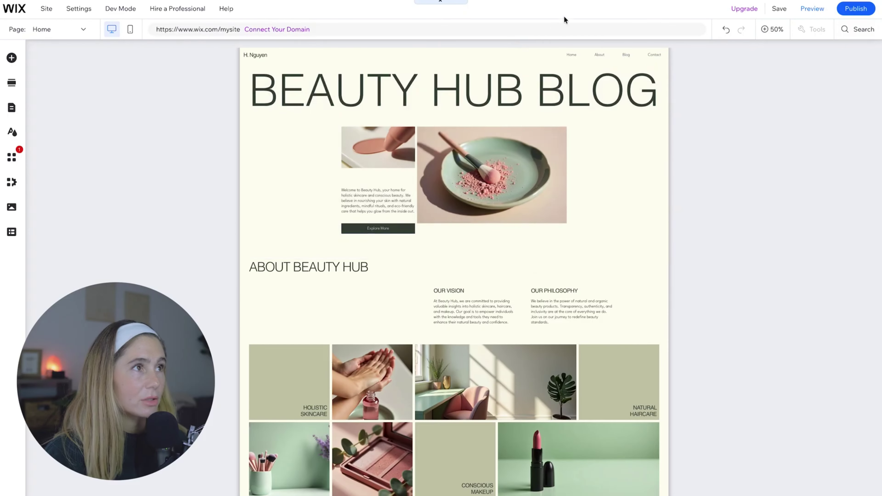
{"action": "key", "text": "ctrl+s"}
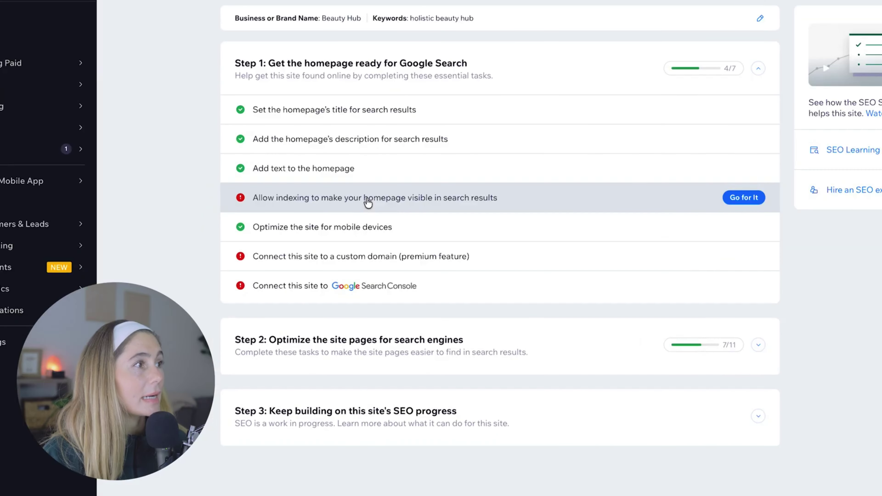
Allow search engines to index the homepage and site, and apply the setting.
{"action": "left_click", "coordinate": [365, 199]}
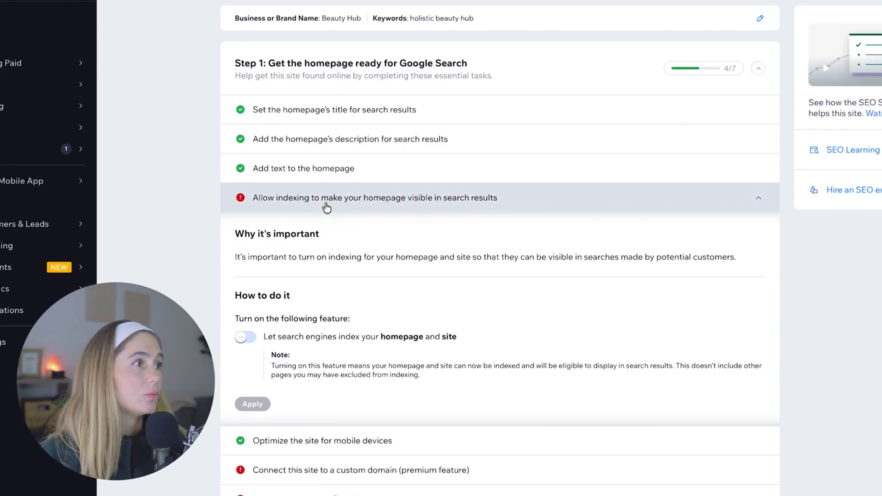
{"action": "left_click", "coordinate": [245, 337]}
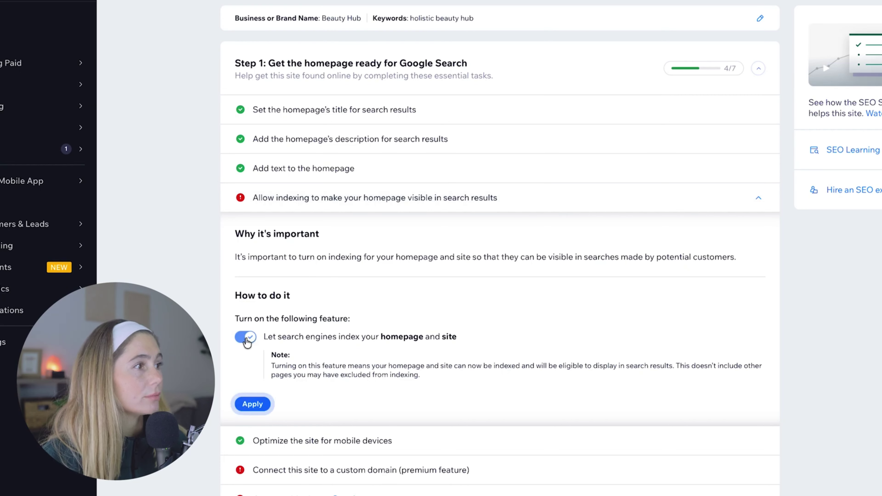
{"action": "left_click", "coordinate": [255, 404]}
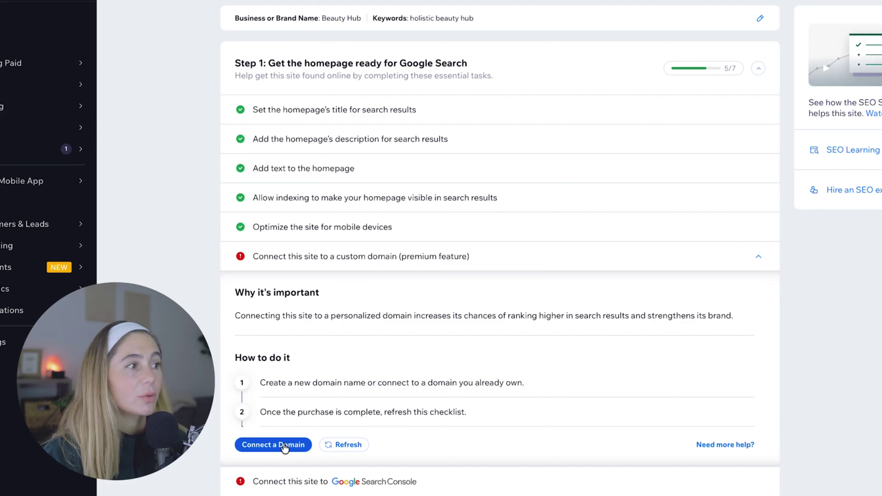
Review the checklist tasks for connecting the site to a custom domain and to Google Search Console.
{"action": "left_click", "coordinate": [284, 446]}
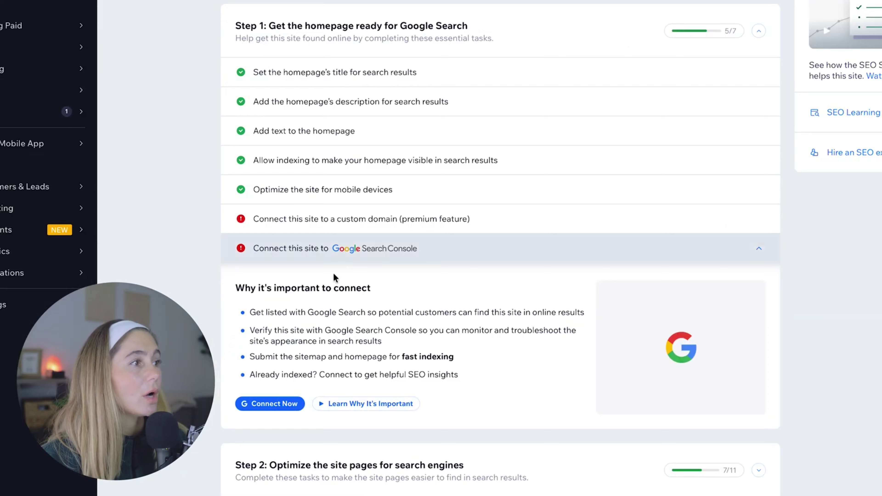
{"action": "left_click_drag", "start_coordinate": [247, 352], "coordinate": [384, 351]}
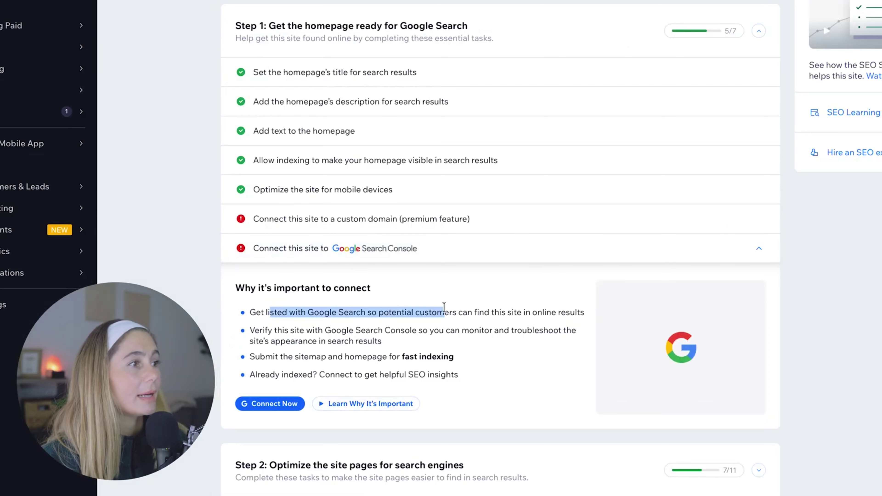
{"action": "left_click", "coordinate": [385, 362]}
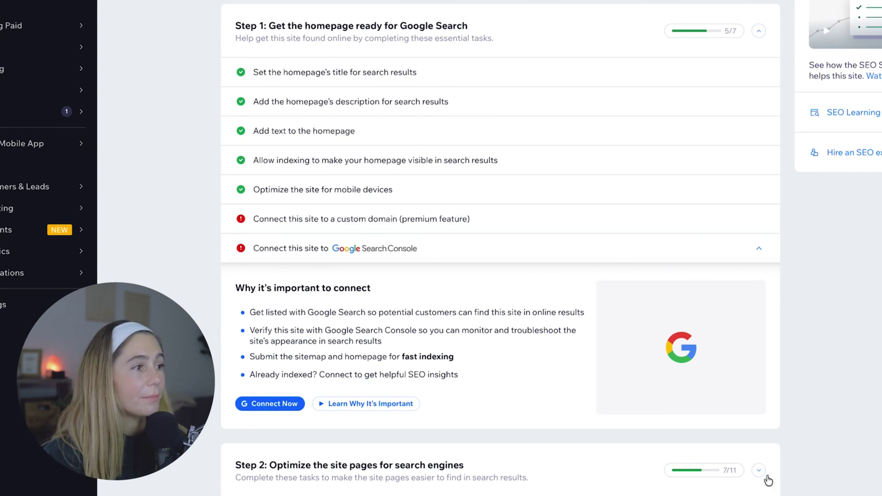
Apply the alt text "blush brush on a plate" to the homepage's brush image through the Step 2 alt text task.
{"action": "left_click", "coordinate": [767, 476]}
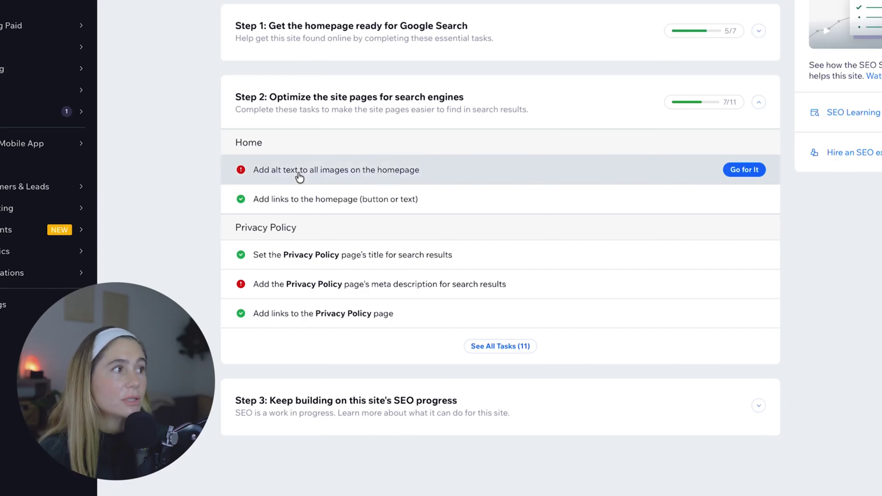
{"action": "left_click", "coordinate": [305, 171]}
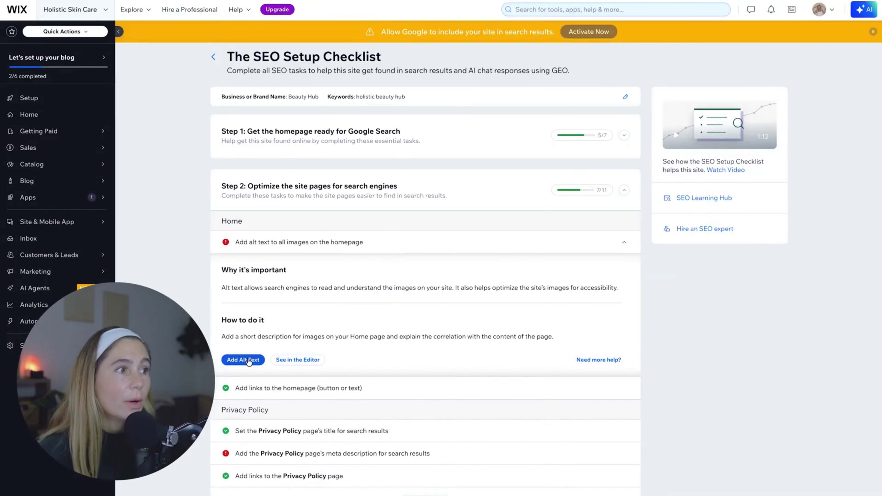
{"action": "left_click", "coordinate": [263, 323]}
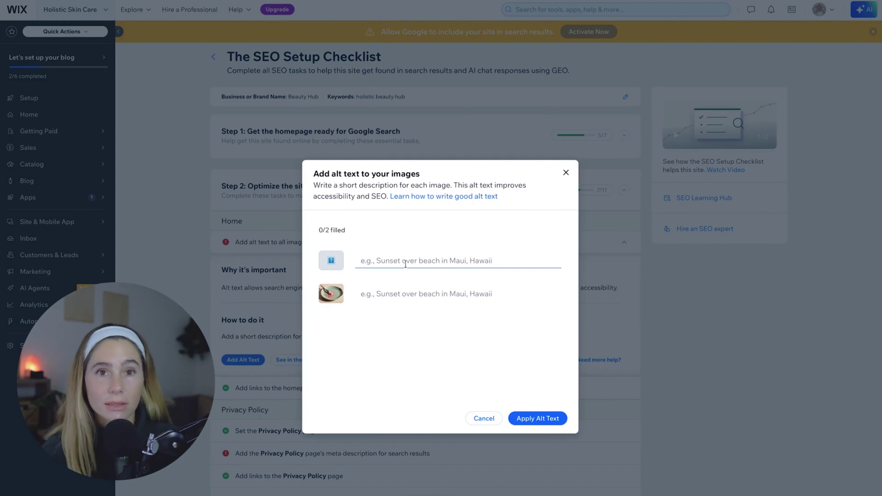
{"action": "left_click", "coordinate": [400, 293]}
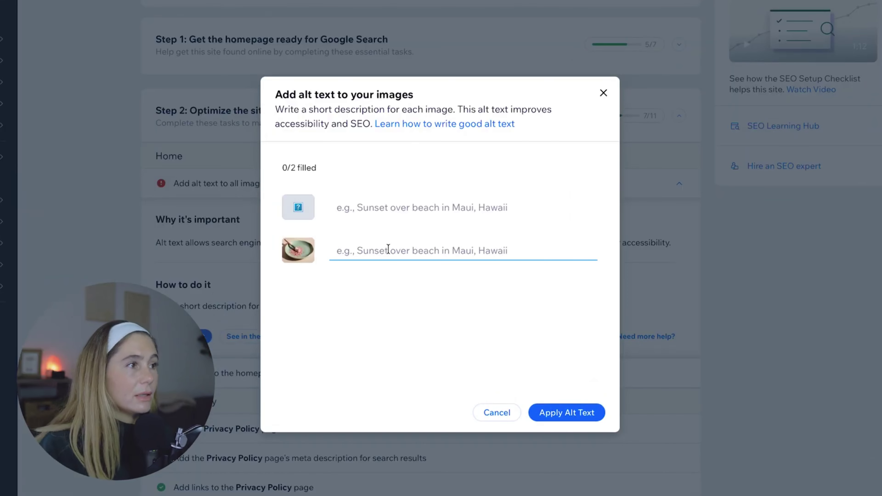
{"action": "type", "text": "blush brush on a plate"}
{"action": "left_click", "coordinate": [559, 412]}
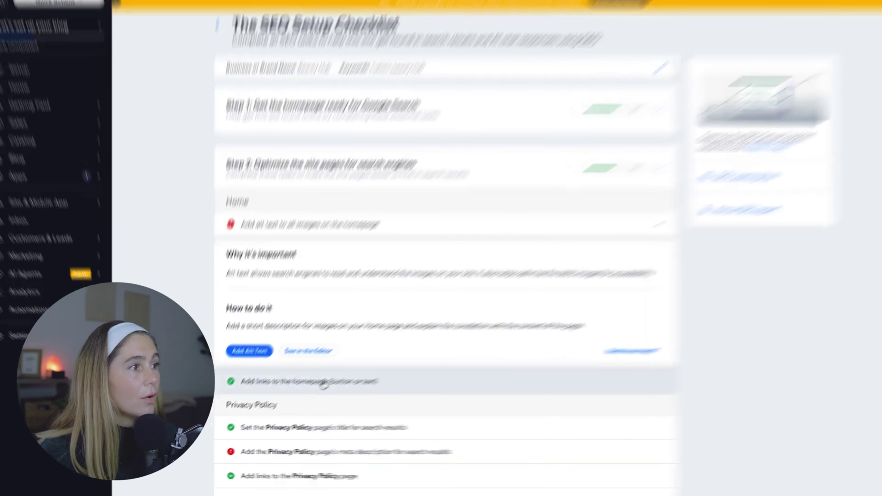
Review the homepage links task against the Explore More button in the editor, and check the Privacy Policy page's title task.
{"action": "left_click", "coordinate": [309, 388]}
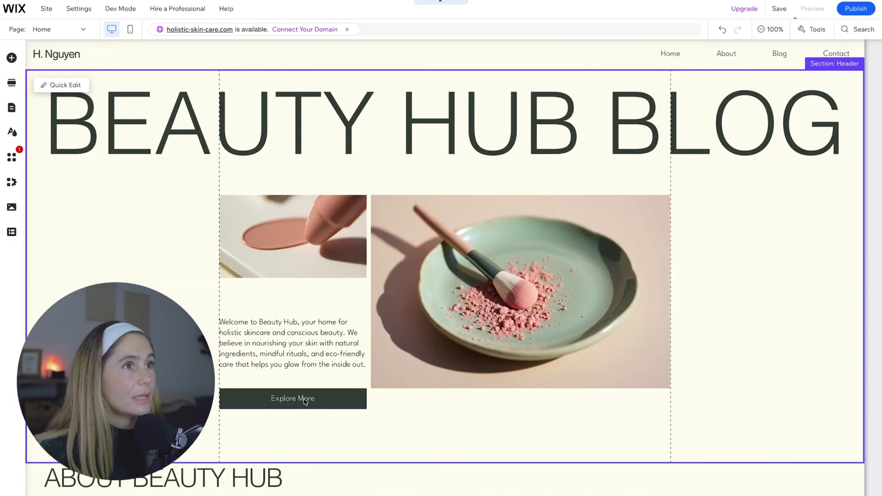
{"action": "left_click", "coordinate": [299, 399]}
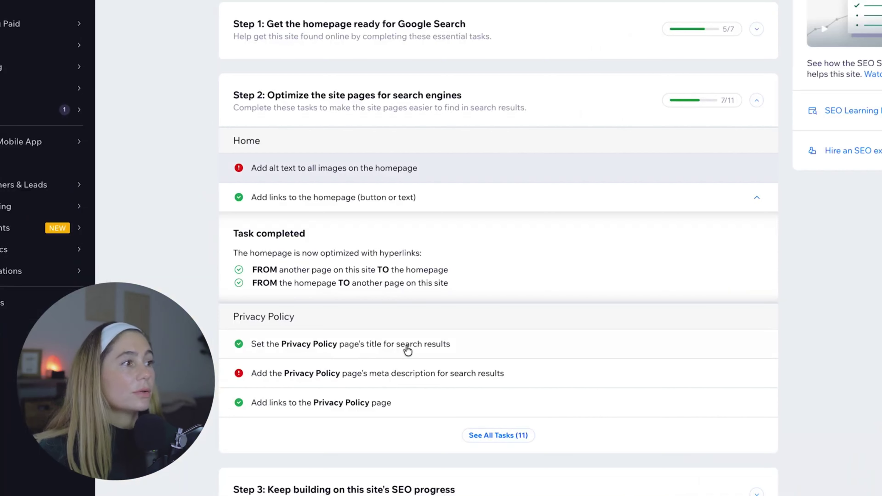
{"action": "left_click", "coordinate": [273, 330]}
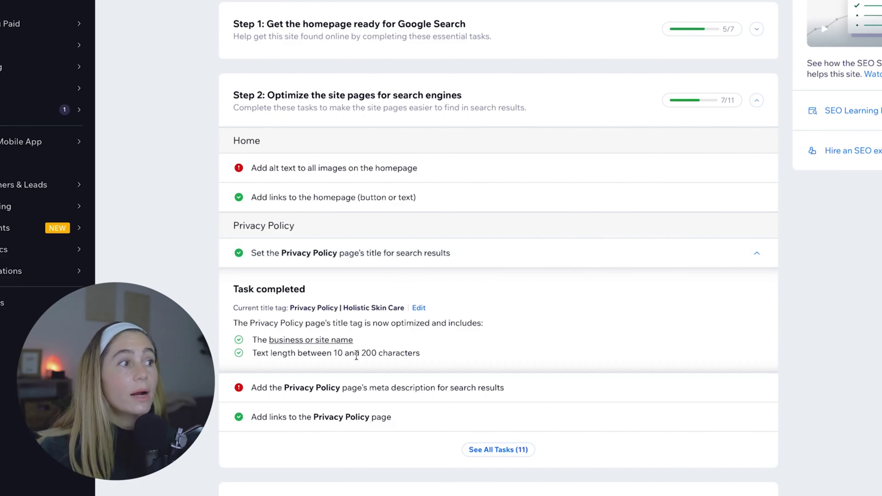
Apply a Privacy Policy meta description on how Beauty Hub collects, uses and protects personal information, with trust and data security as top priority.
{"action": "left_click", "coordinate": [462, 394]}
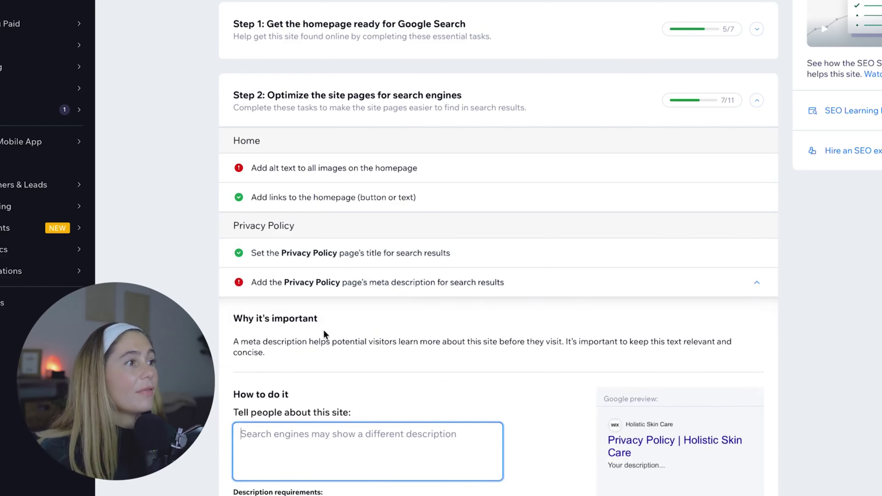
{"action": "scroll", "coordinate": [567, 241], "scroll_direction": "down", "scroll_amount": 3}
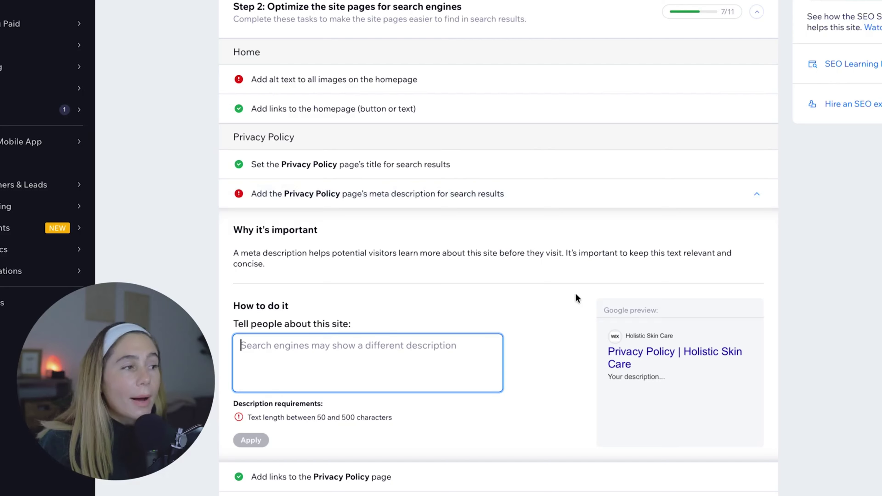
{"action": "left_click", "coordinate": [347, 358]}
{"action": "type", "text": "Read Beauty Hub’s Privacy Policy to learn how we collect, use, and protect your personal information. Your trust and data security are our top priority"}
{"action": "scroll", "coordinate": [521, 417], "scroll_direction": "up", "scroll_amount": 1}
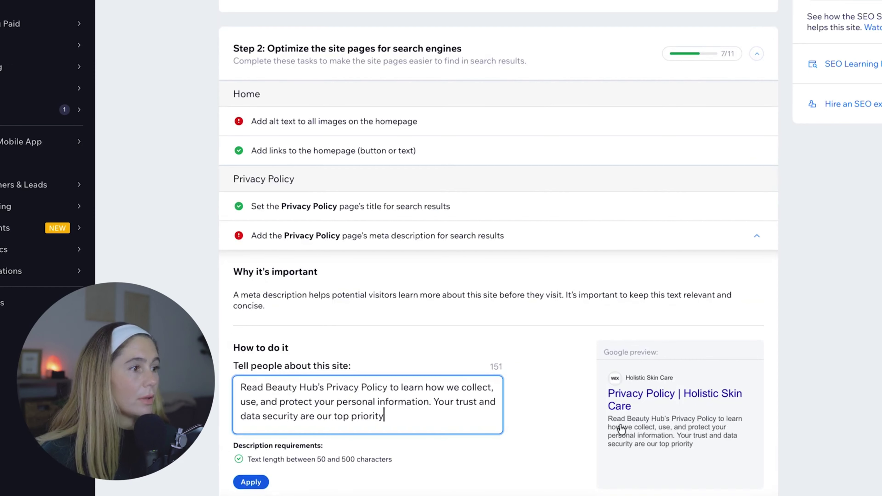
{"action": "left_click", "coordinate": [251, 481]}
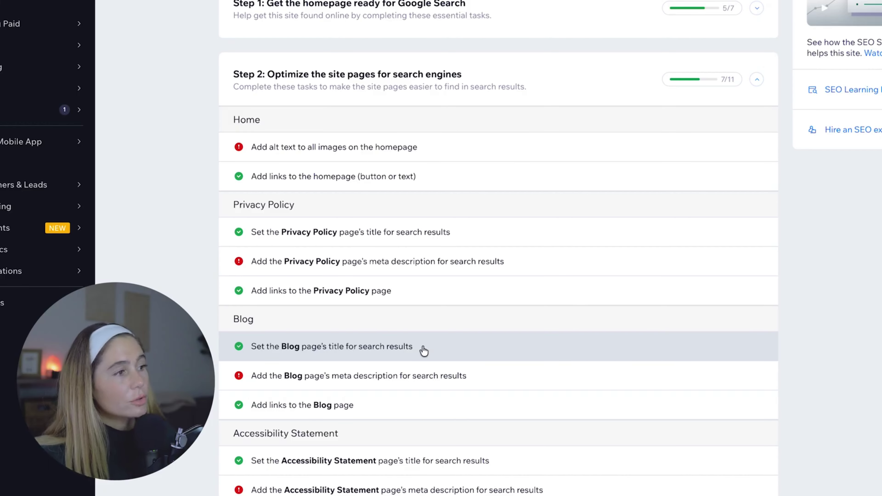
Look at the SEO Assistant suggested in Step 3 of the checklist, close it and return to the SEO Setup Checklist.
{"action": "left_click", "coordinate": [492, 379]}
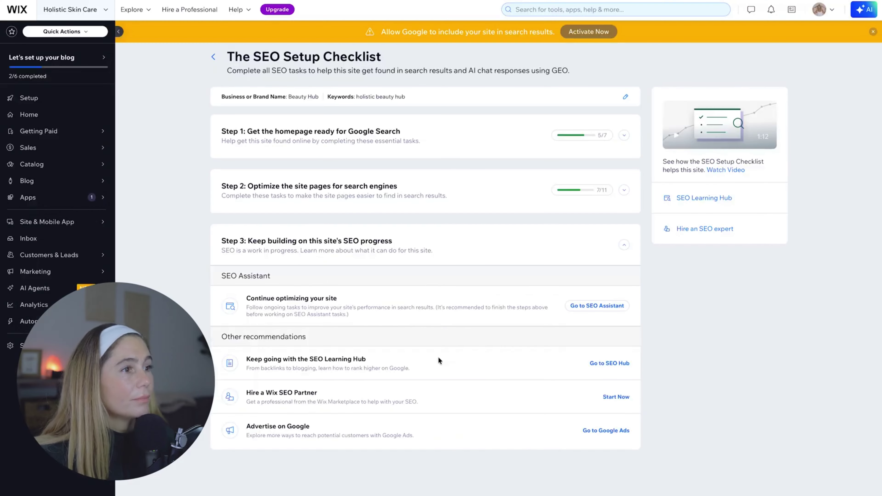
{"action": "left_click", "coordinate": [721, 251]}
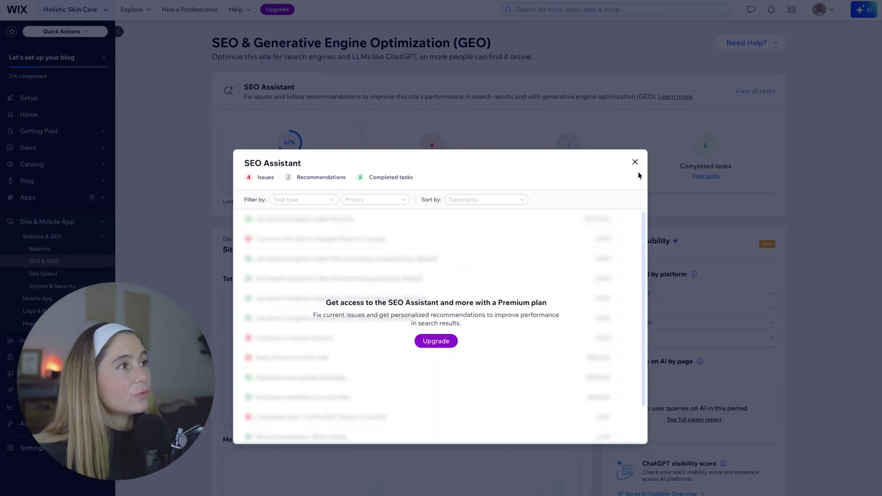
{"action": "left_click", "coordinate": [635, 162]}
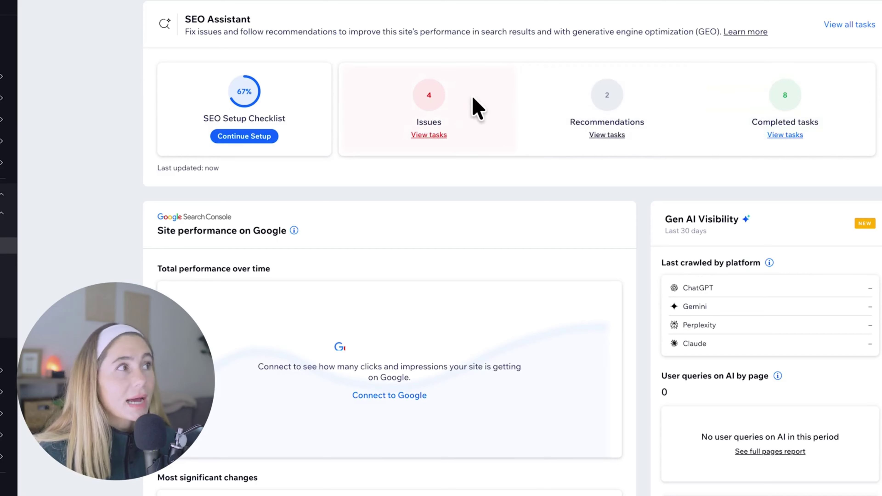
{"action": "left_click", "coordinate": [250, 135]}
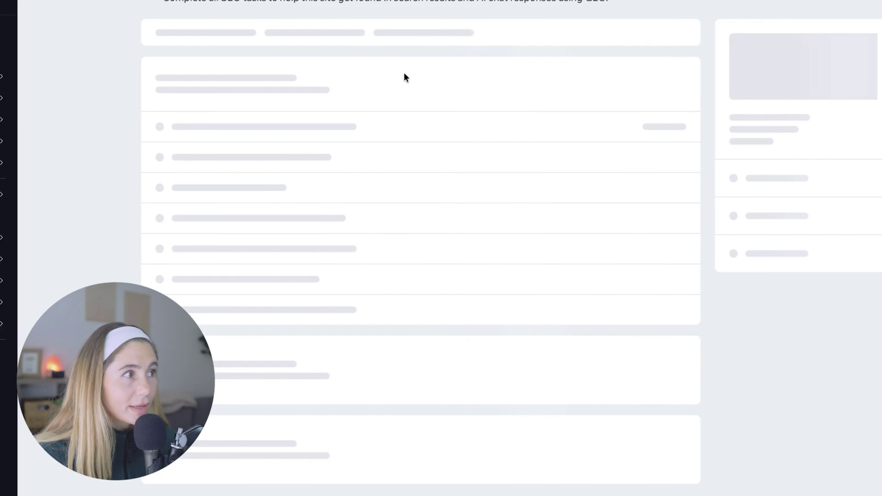